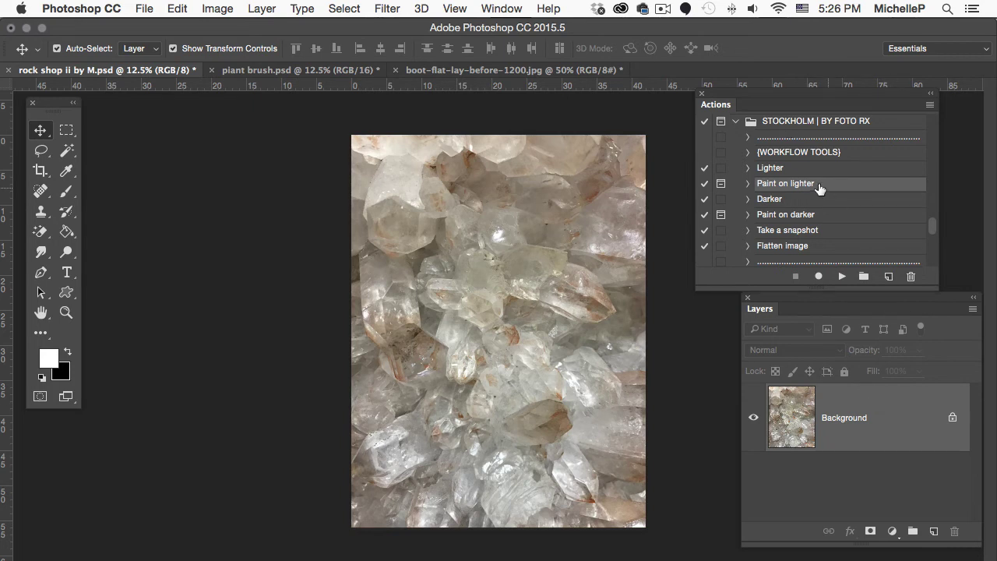
Apply the S01 muted tones + bright whites action to the crystals photo and compare it with the original.
scroll(811, 191, down, 5)
scroll(811, 190, down, 5)
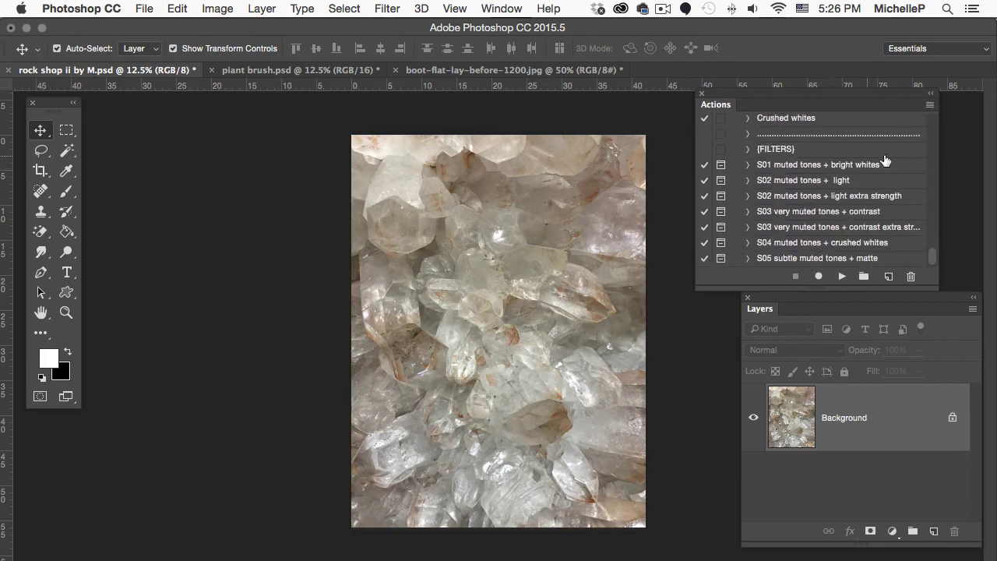
click(892, 168)
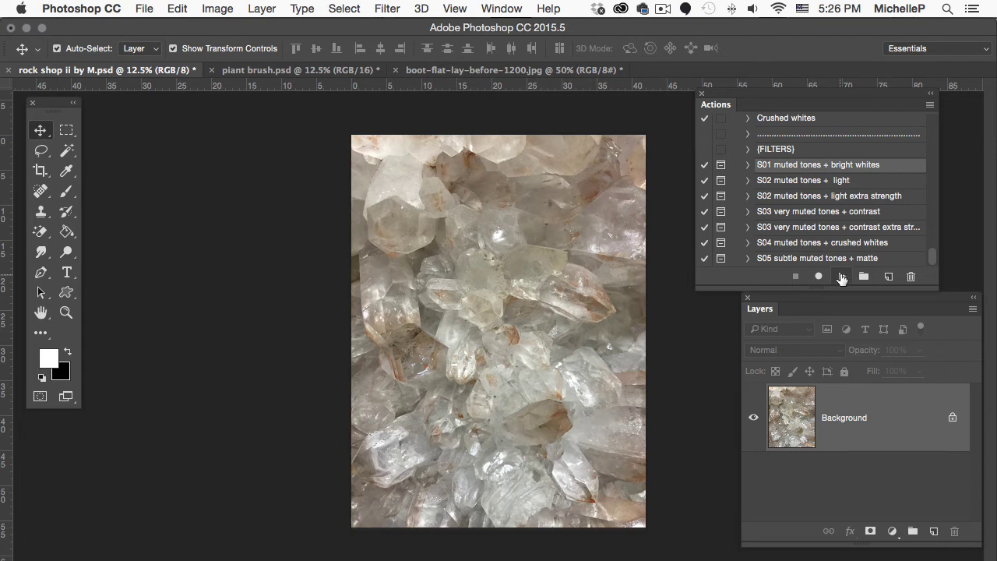
click(841, 277)
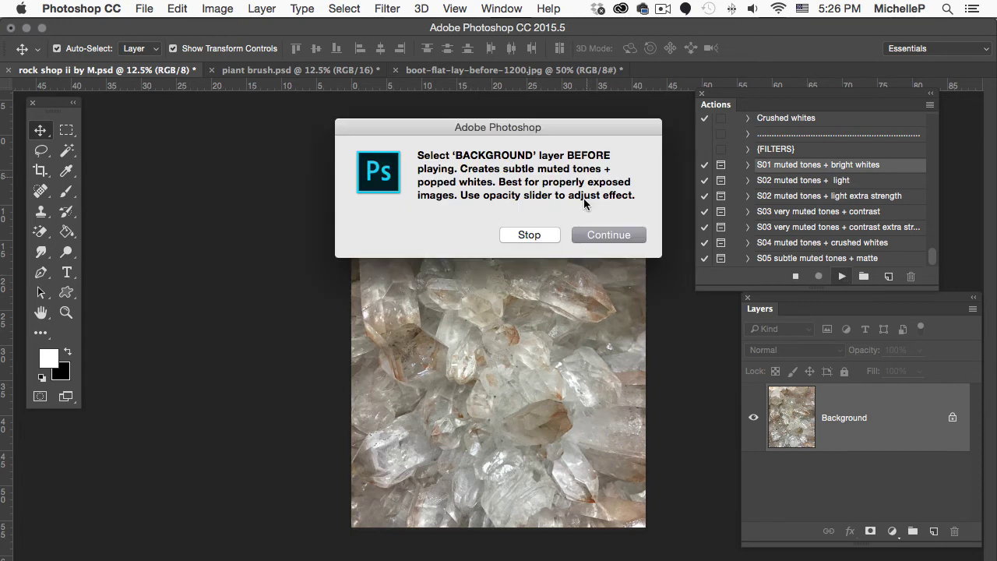
click(602, 235)
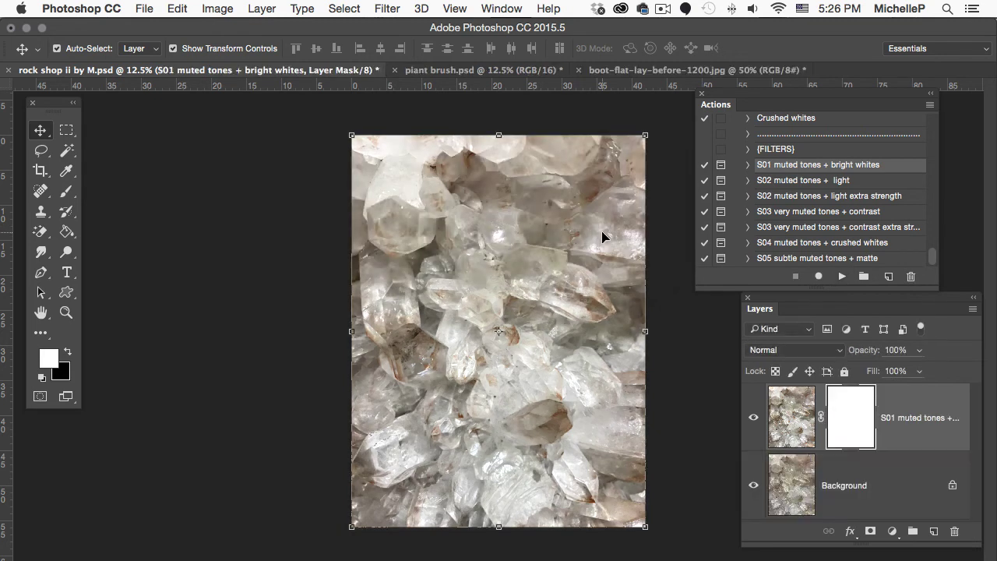
click(753, 419)
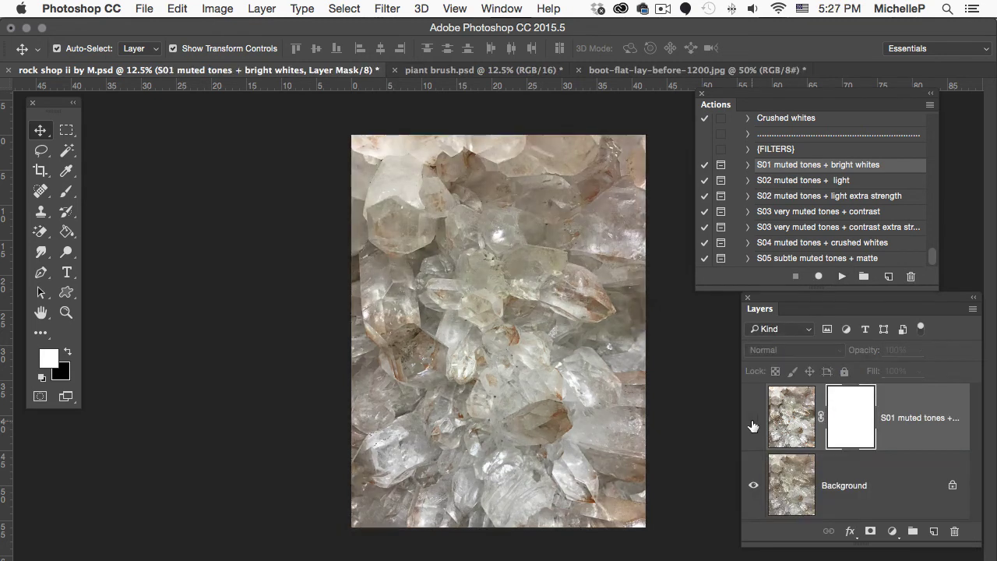
click(753, 419)
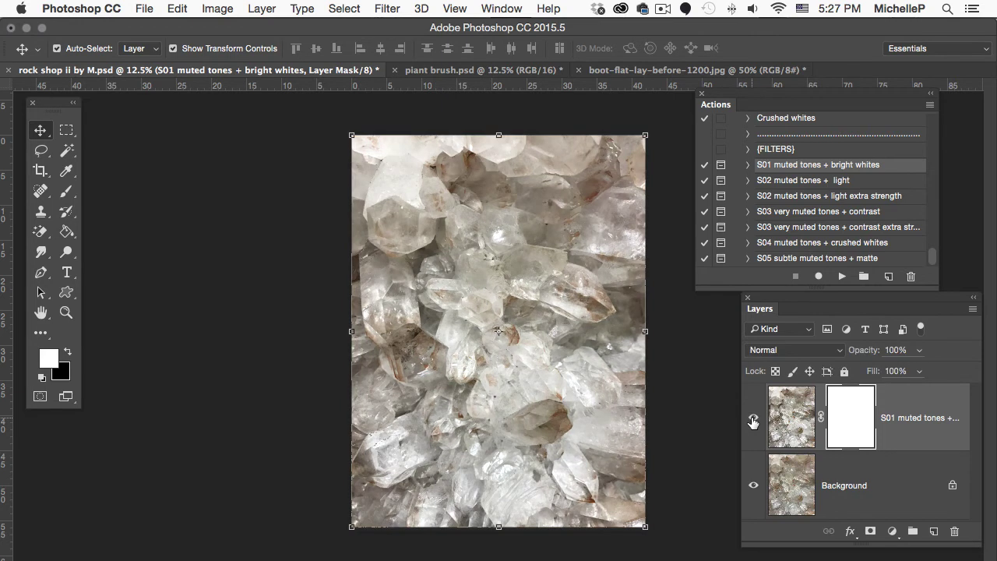
Add the A little pep action's layer, compare it, then bring up the paintbrush photo.
scroll(803, 183, up, 5)
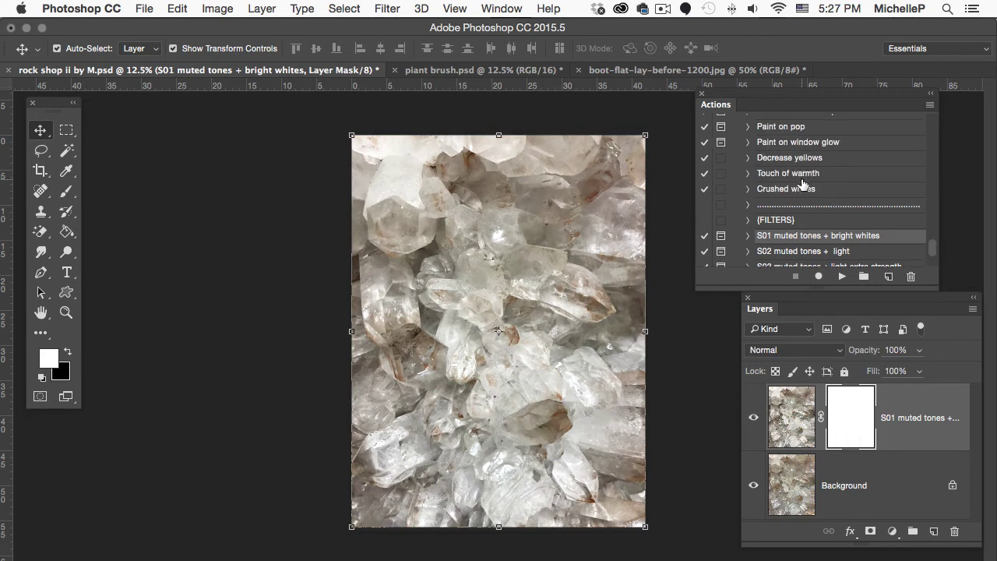
scroll(803, 184, up, 2)
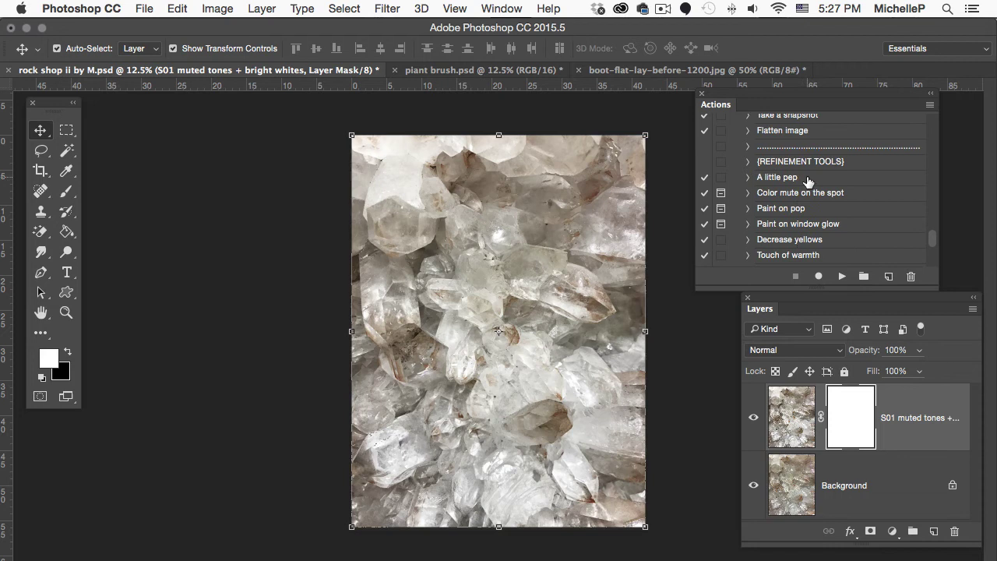
click(803, 180)
click(842, 277)
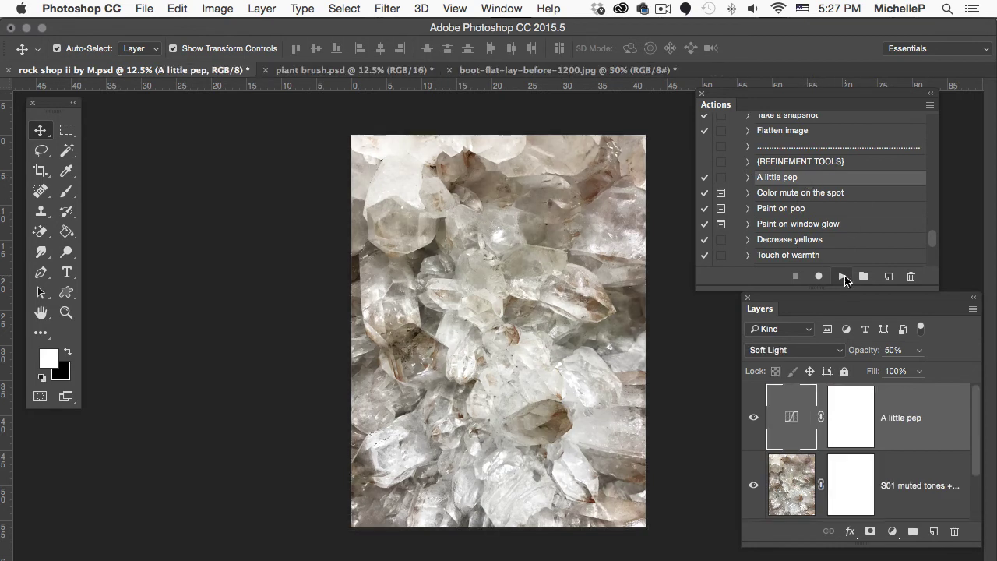
click(755, 418)
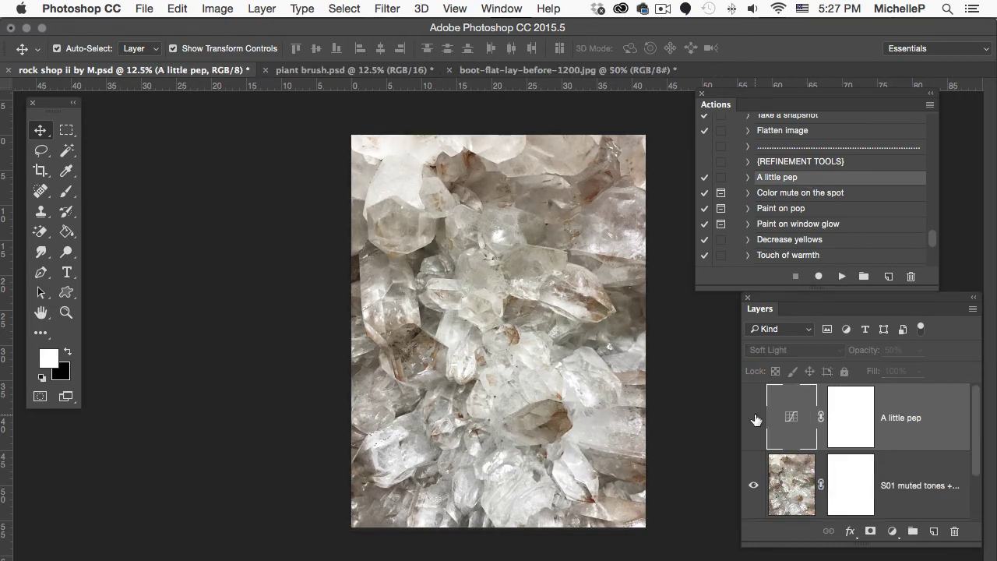
click(754, 418)
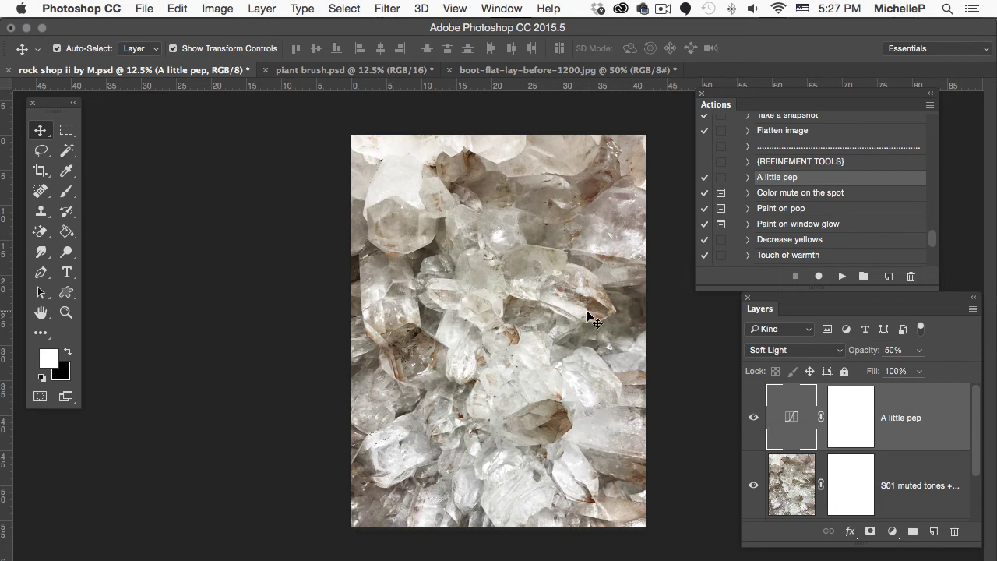
click(394, 71)
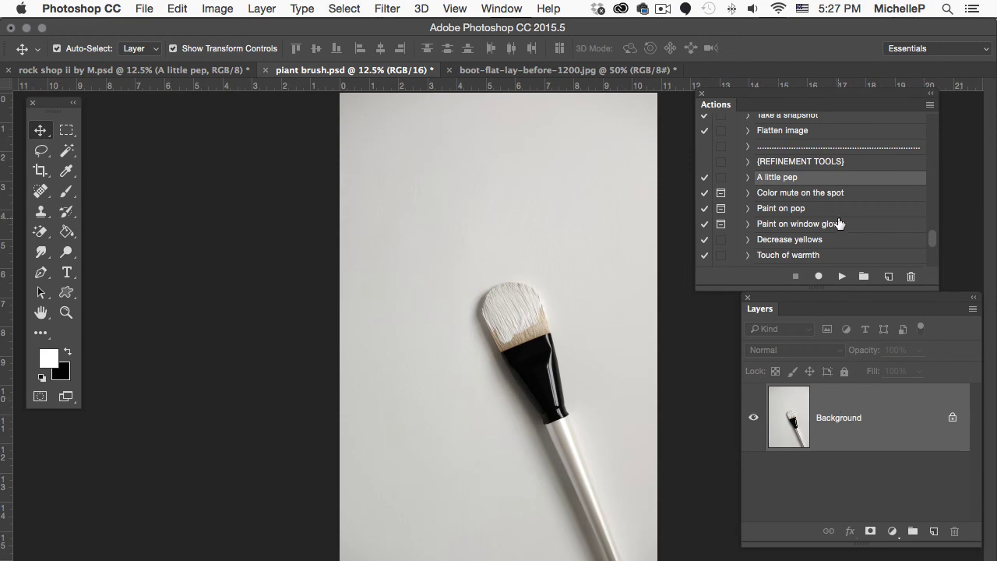
Apply the S02 muted tones + light action to the paintbrush photo and compare it with the original.
scroll(840, 223, down, 5)
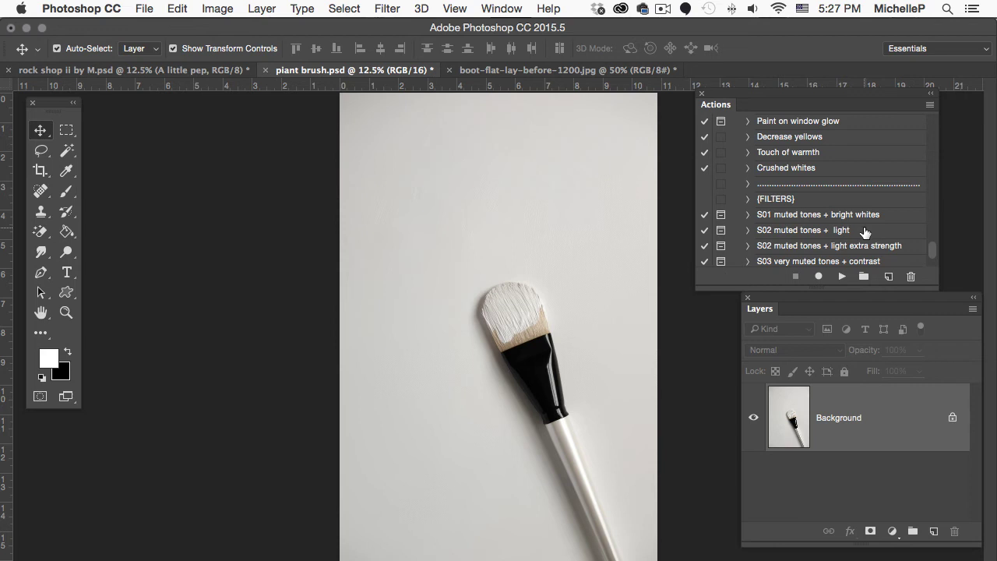
click(865, 232)
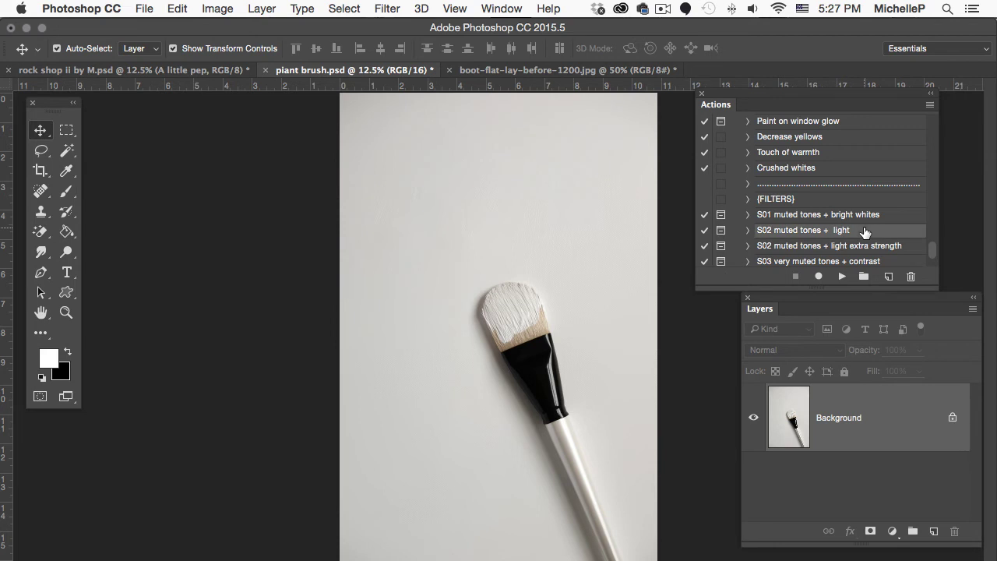
click(842, 276)
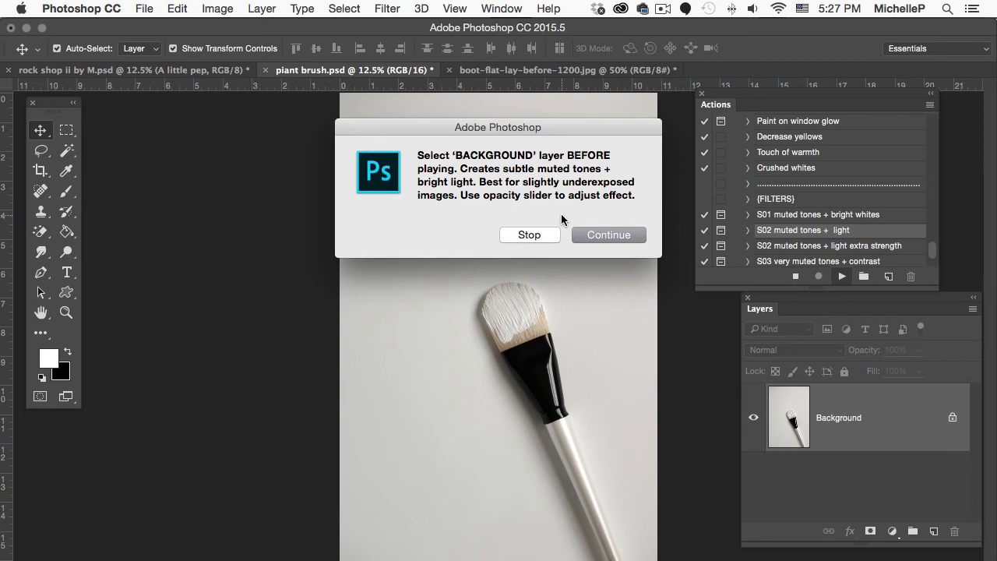
click(606, 234)
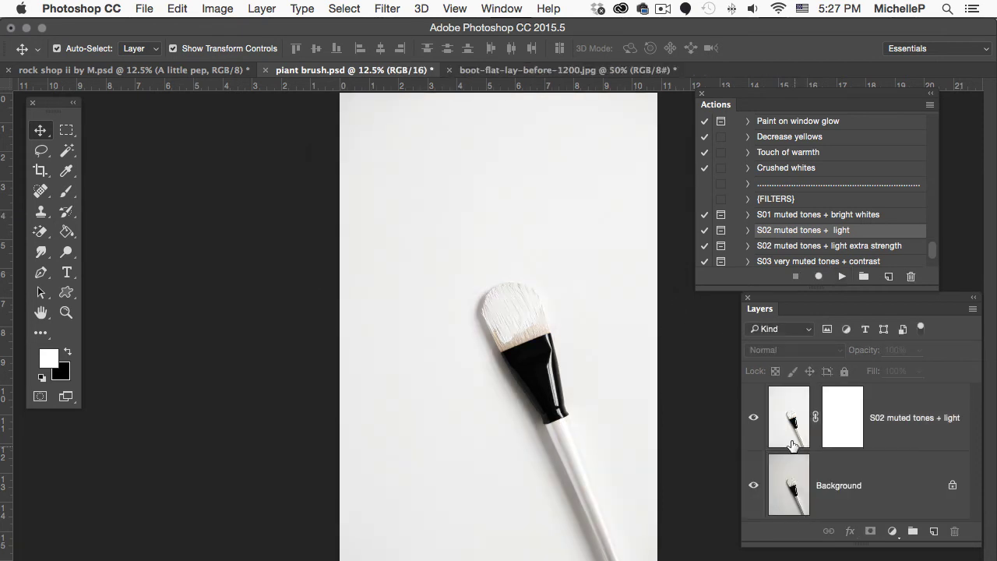
click(755, 418)
click(760, 418)
Lower the S02 muted tones + light layer's opacity to 71% and compare it with the original.
click(920, 405)
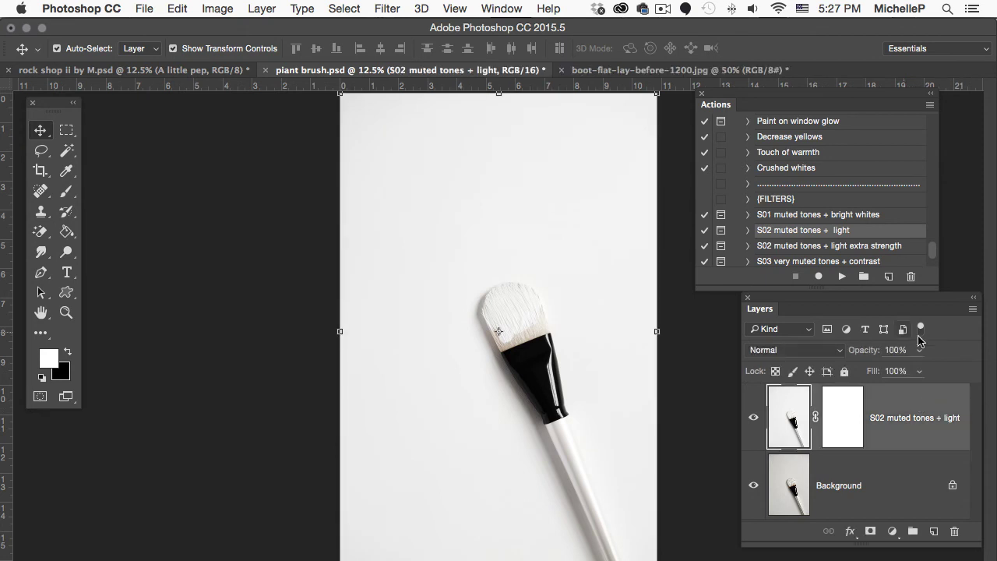
click(920, 371)
mouse_move(918, 372)
mouse_down()
mouse_move(864, 371)
mouse_move(898, 370)
mouse_up()
click(696, 406)
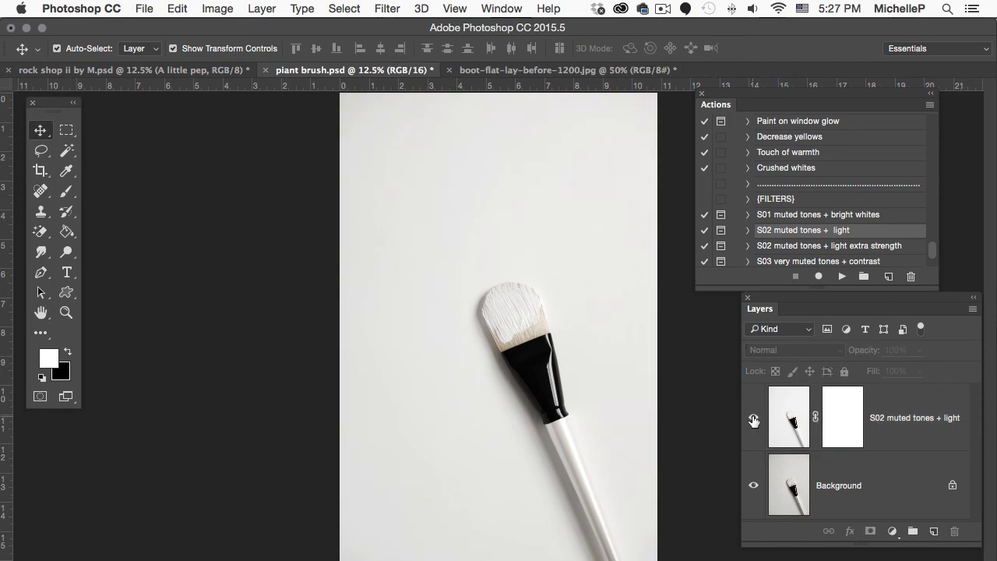
click(754, 420)
click(754, 420)
Apply the S02 muted tones + light action to the boots flat-lay photo.
click(512, 71)
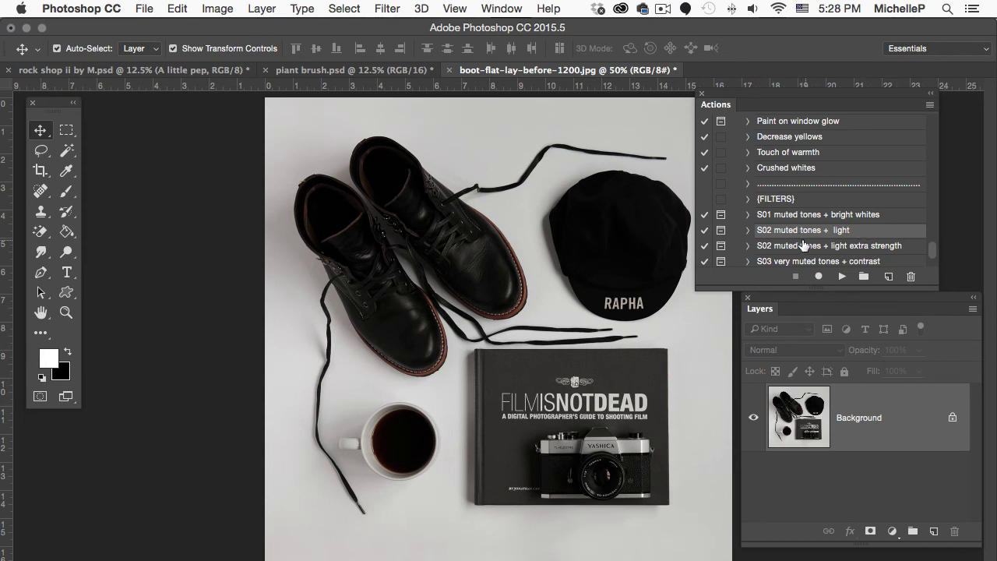
click(842, 276)
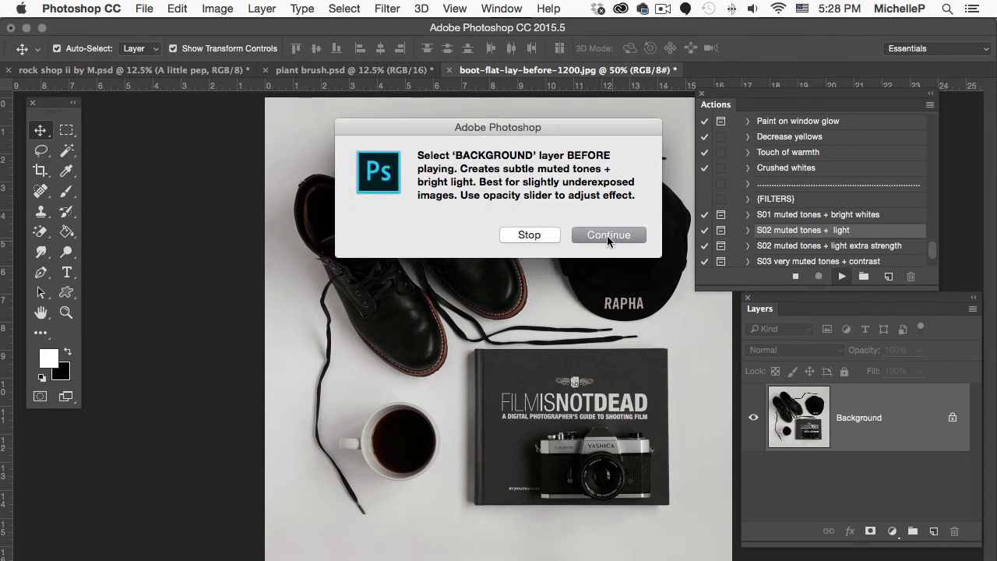
click(607, 235)
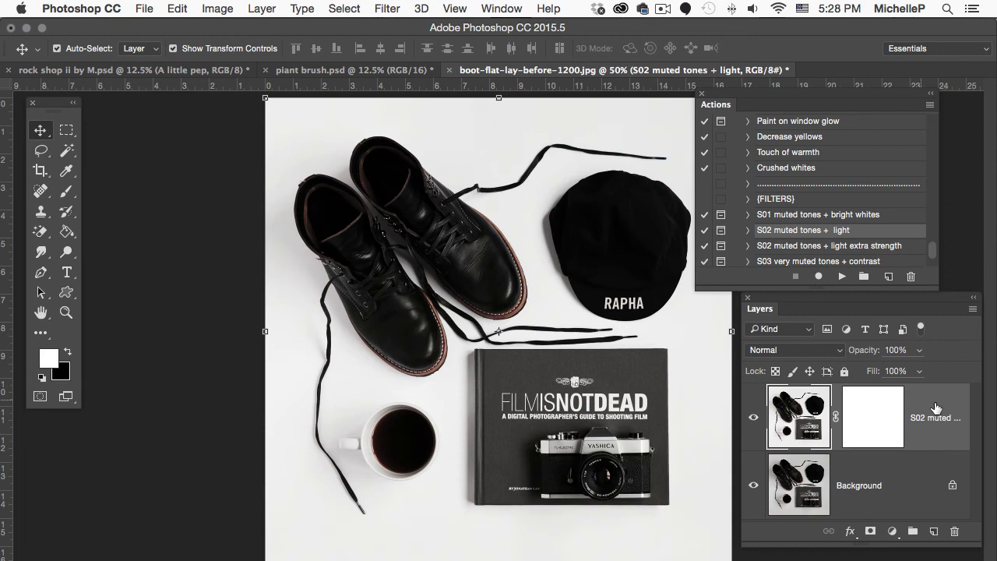
Reduce the new effect layer's opacity to 73% and compare it with the original.
click(919, 371)
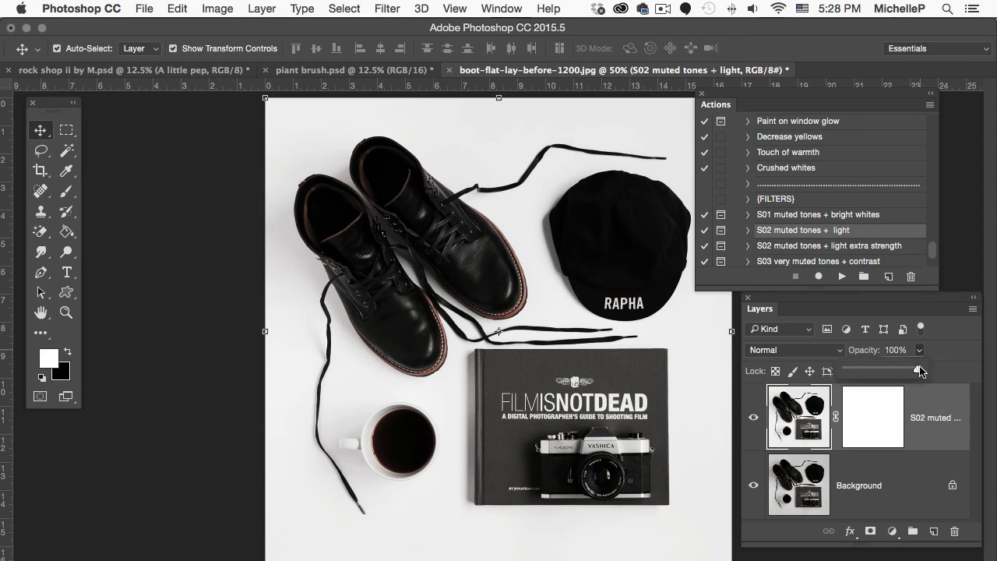
drag(919, 371, 899, 371)
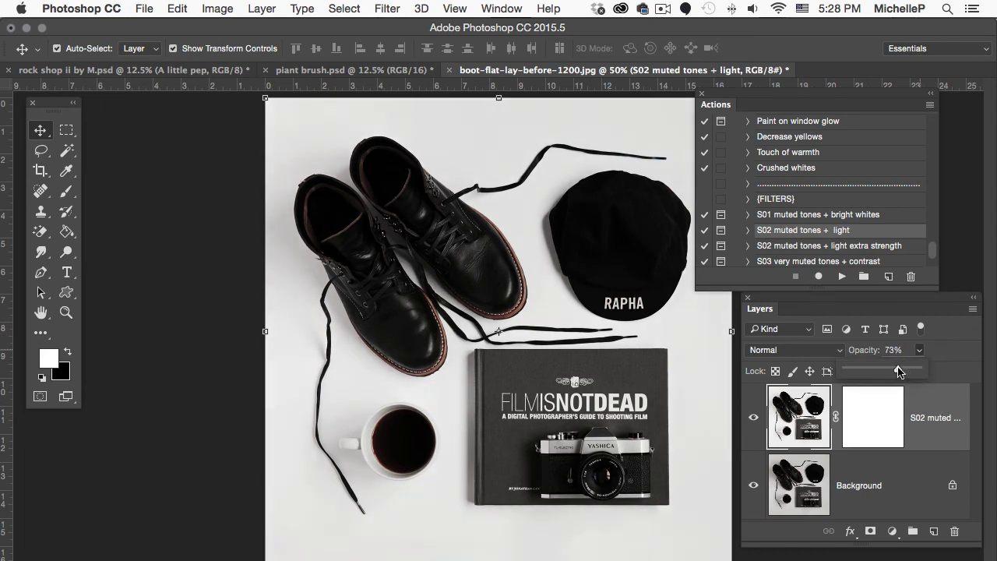
click(754, 417)
click(754, 418)
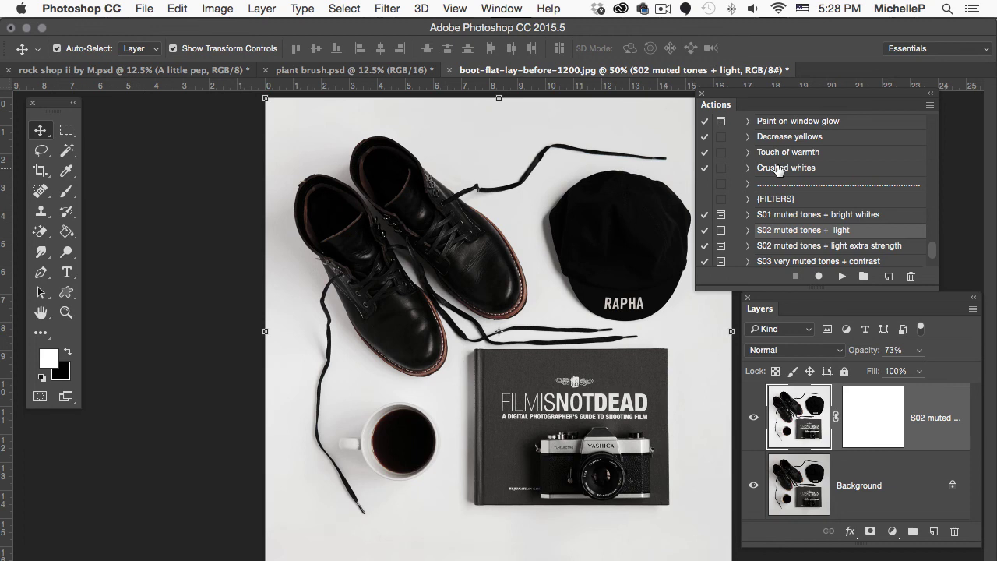
Run the Paint on lighter action and brush white on its mask over the top of the black cap.
scroll(826, 191, up, 5)
scroll(826, 187, up, 5)
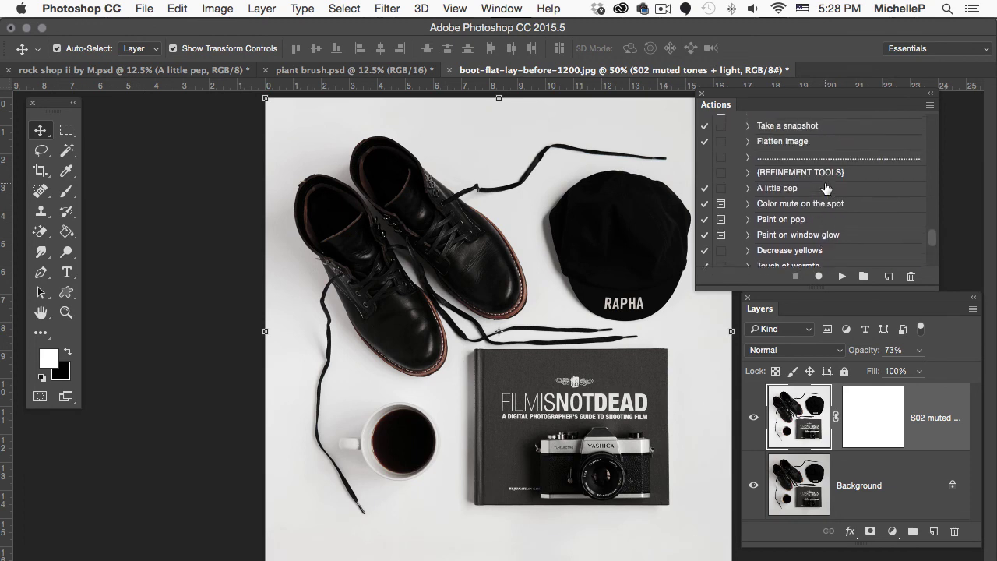
click(816, 188)
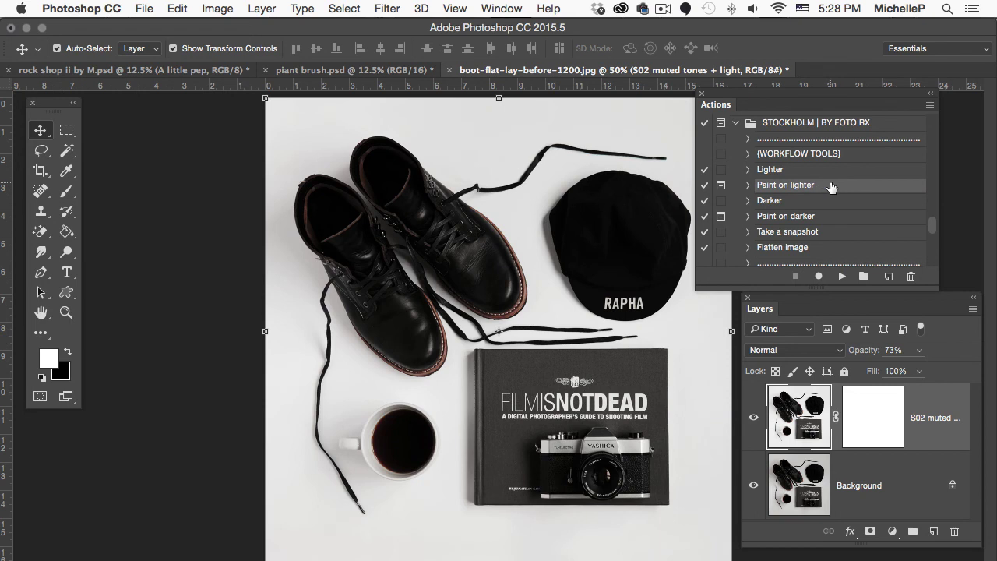
click(841, 277)
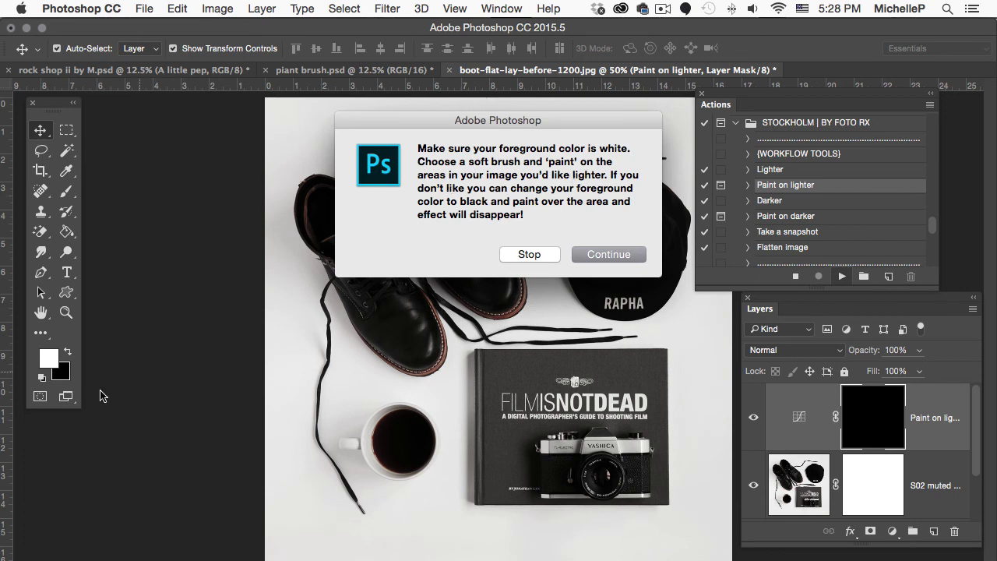
click(613, 254)
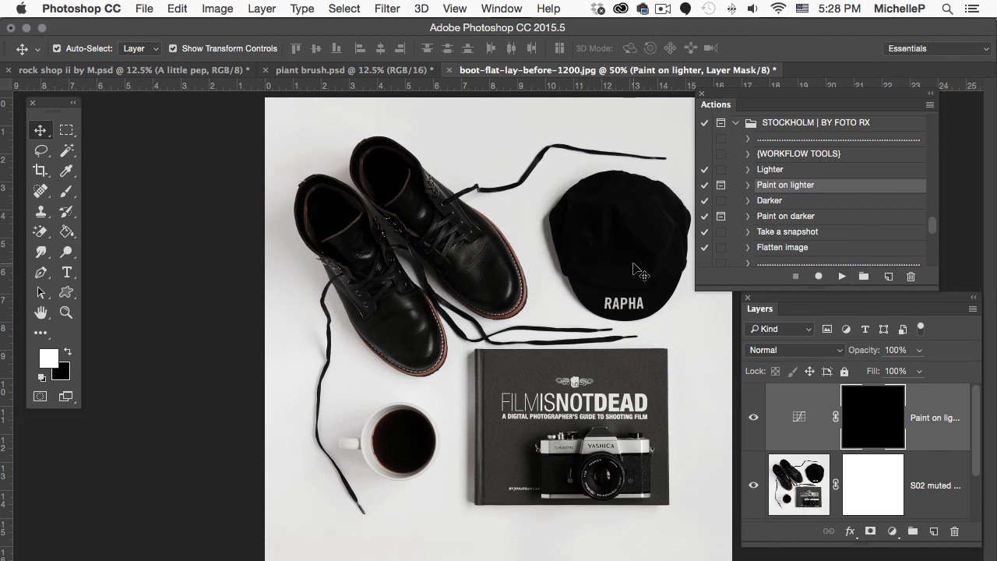
key(b)
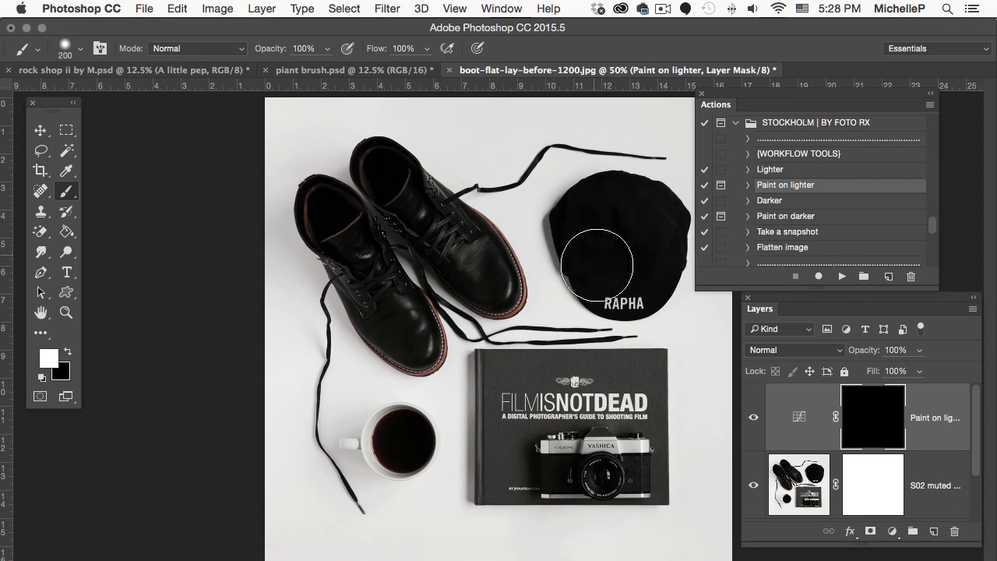
click(621, 221)
Duplicate the Paint on lighter layer twice and compare the top copy on and off.
drag(931, 400, 935, 533)
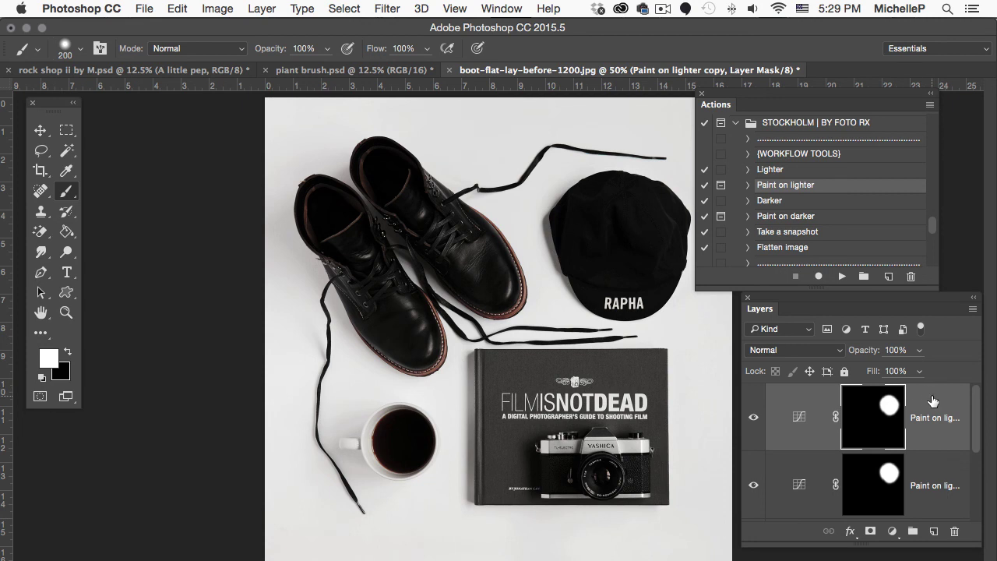
drag(932, 401, 932, 532)
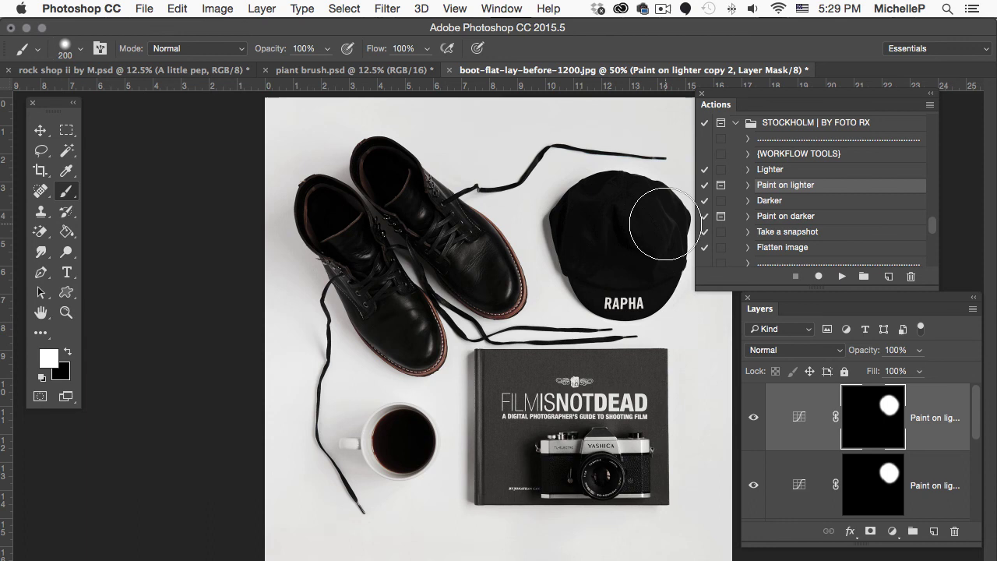
click(753, 415)
click(753, 415)
drag(802, 96, 834, 98)
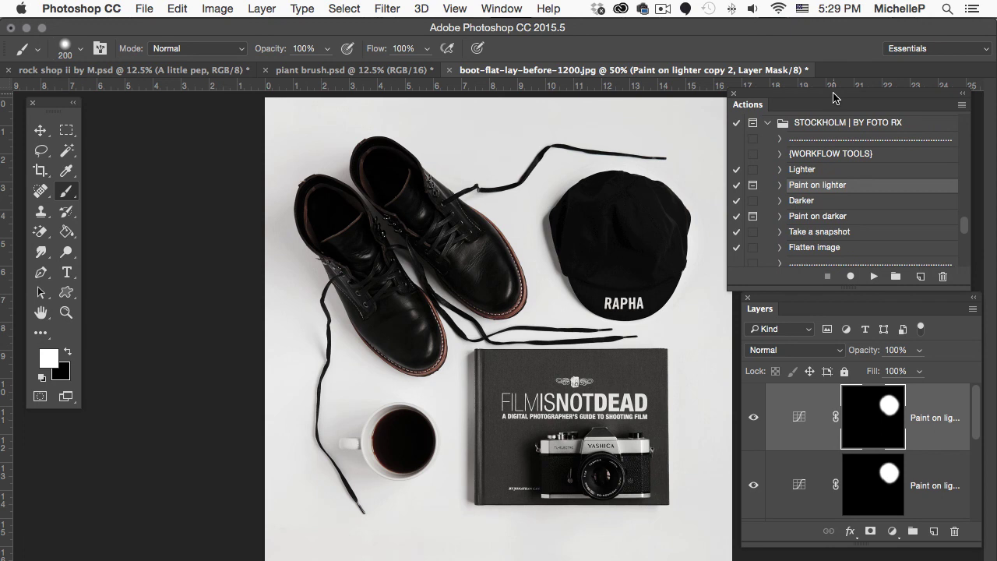